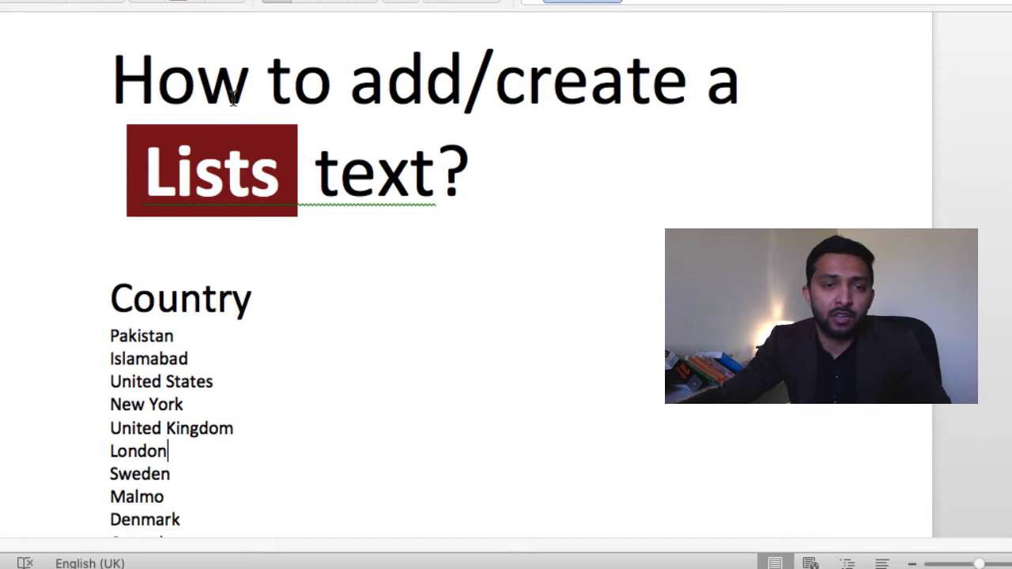
Step: Select the twelve place names under Country and number them as a lettered list A–L
scroll(200, 268, down, 2)
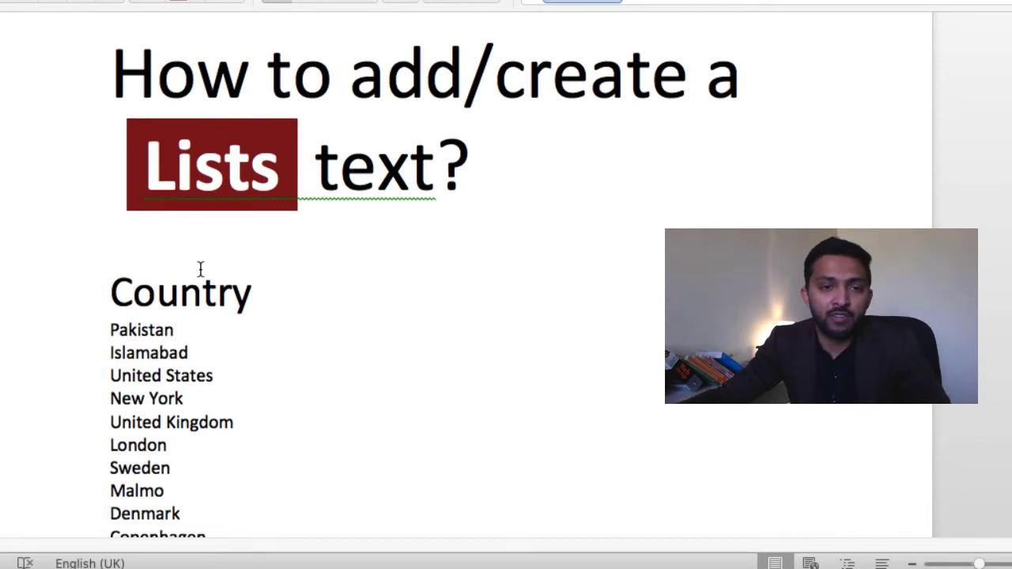
scroll(201, 269, down, 1)
scroll(199, 264, down, 2)
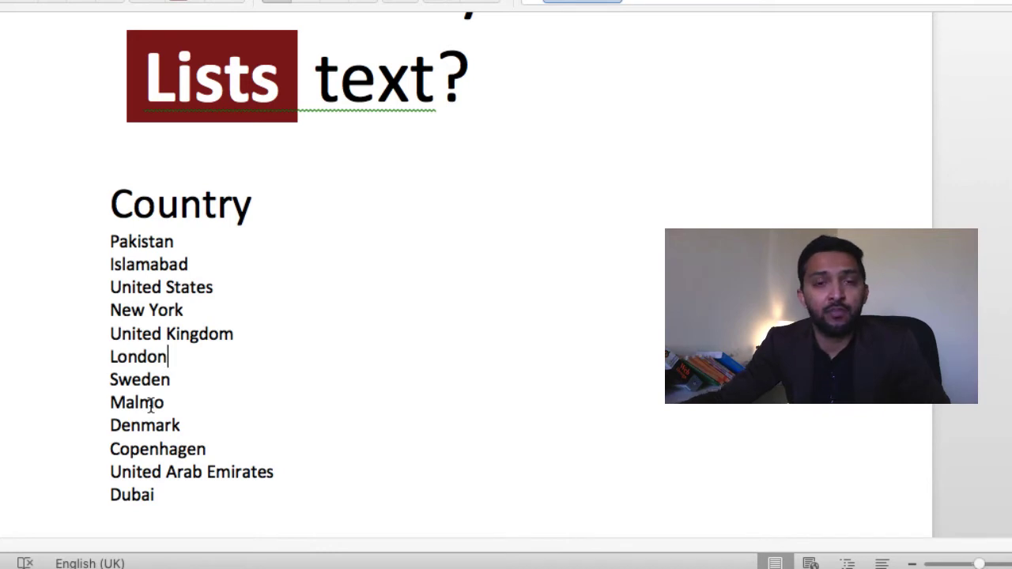
drag(68, 231, 104, 434)
click(79, 244)
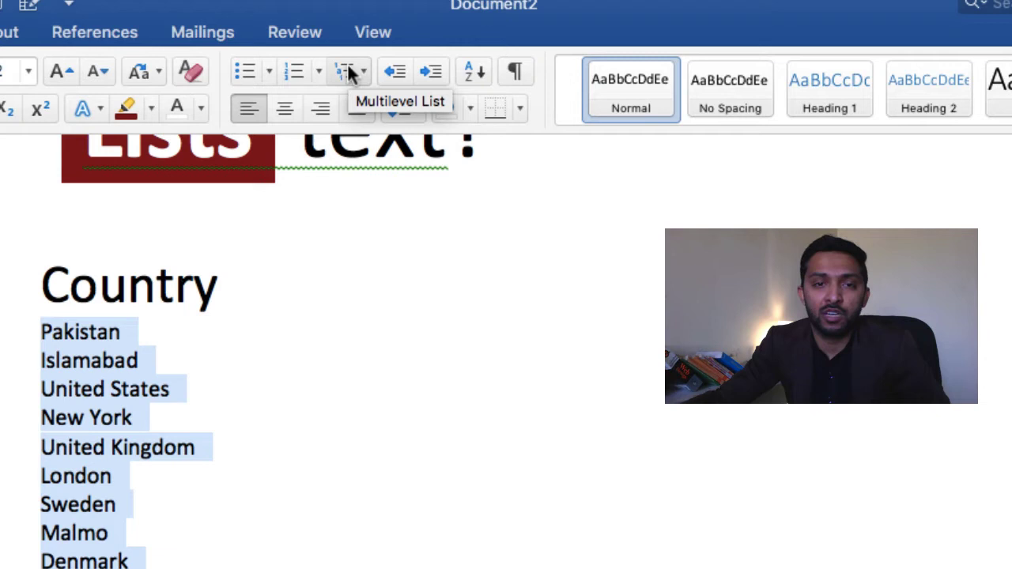
click(296, 70)
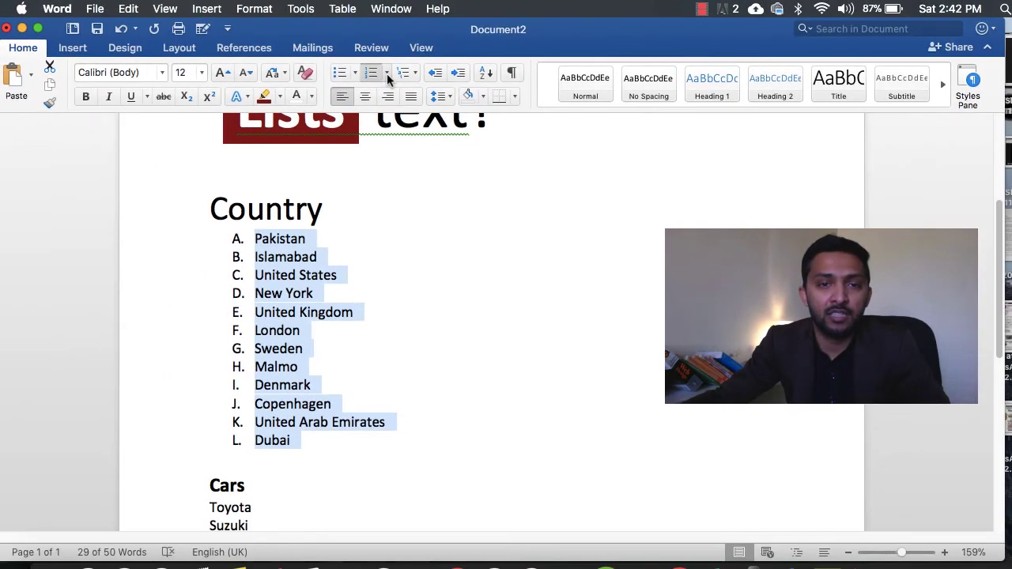
Step: Switch the Country list format from A. B. C. to 1) 2) 3) in the Numbering gallery
click(387, 74)
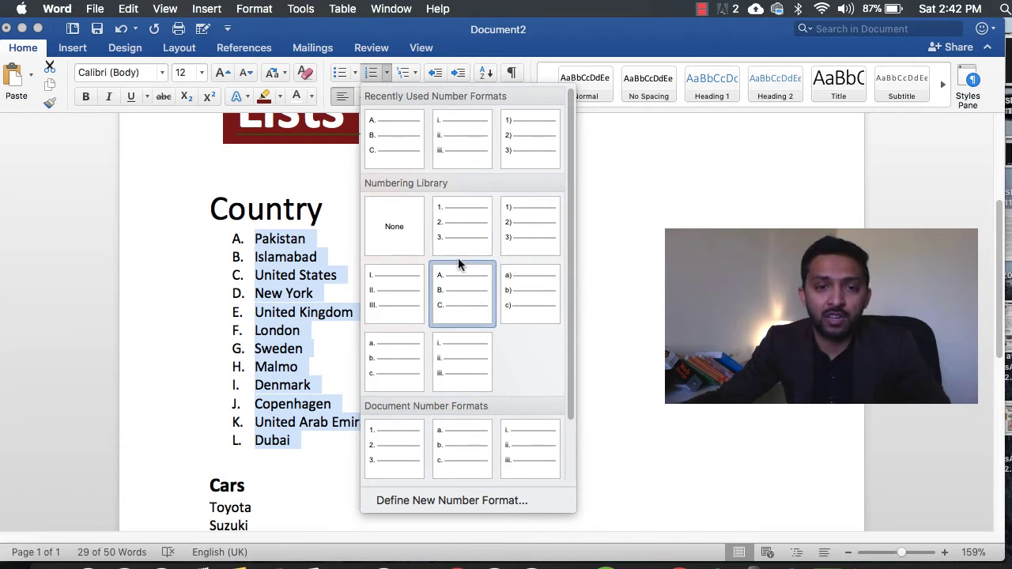
click(510, 222)
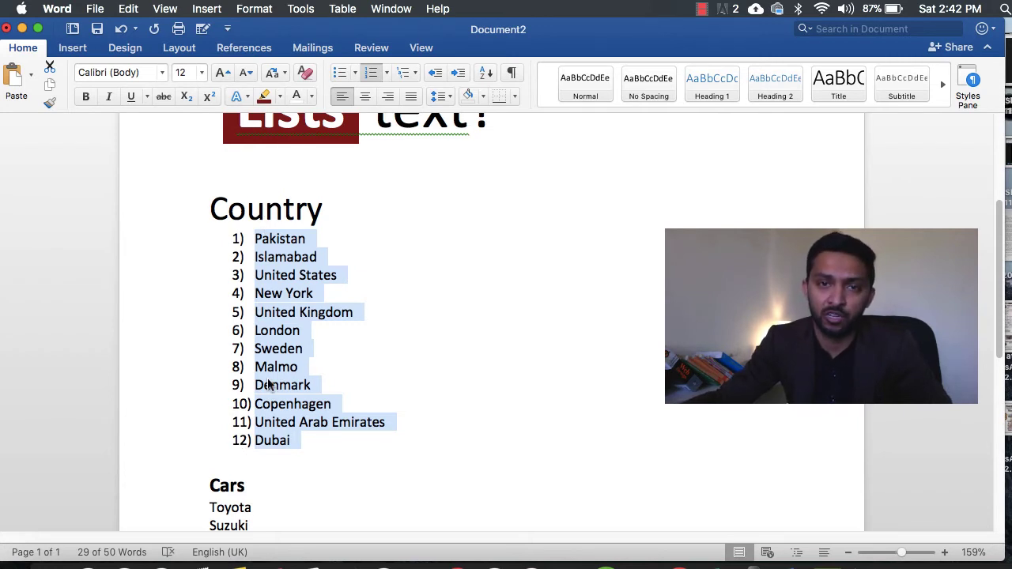
Step: Scroll down to Cars and select the six car lines from Toyota to Audi
scroll(283, 365, down, 3)
scroll(282, 366, down, 3)
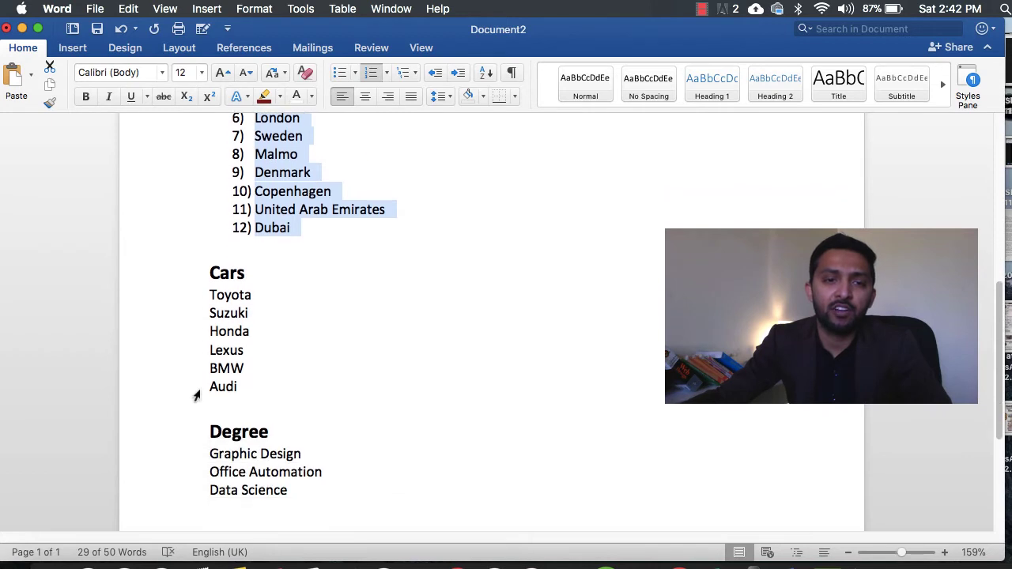
scroll(196, 395, down, 1)
click(190, 246)
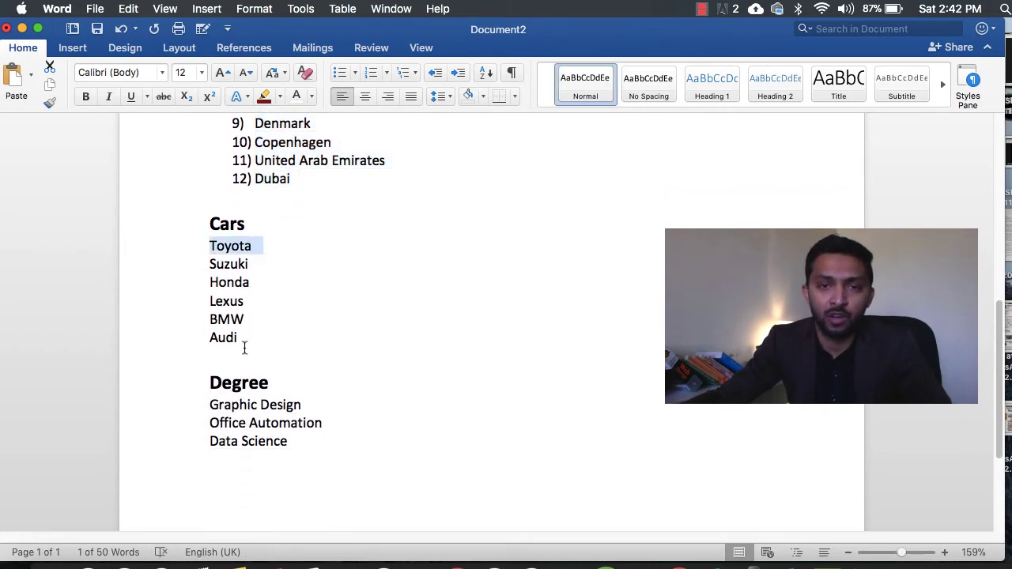
drag(183, 248, 191, 340)
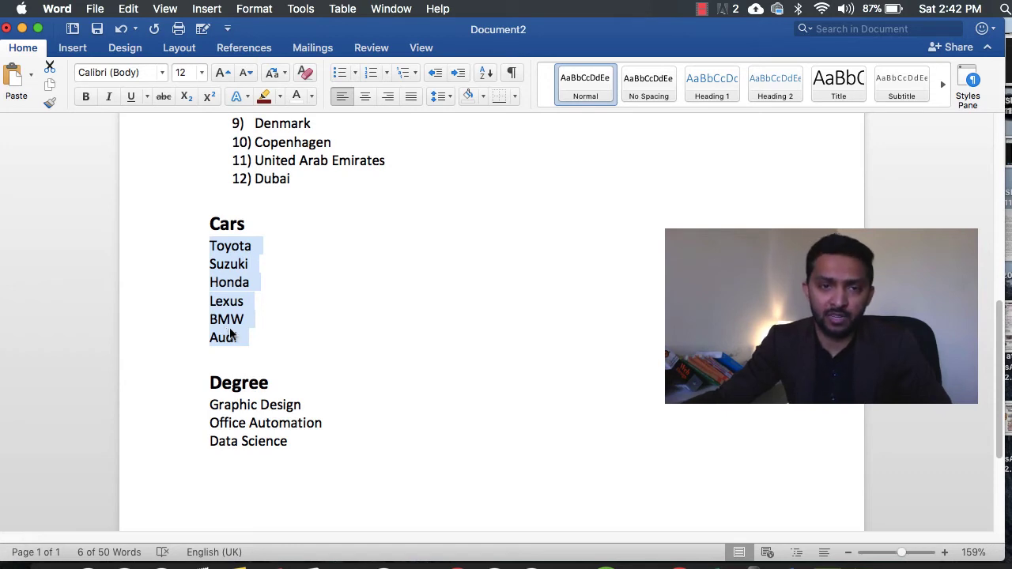
Step: Bullet the six car names and try checkmark bullets
click(345, 71)
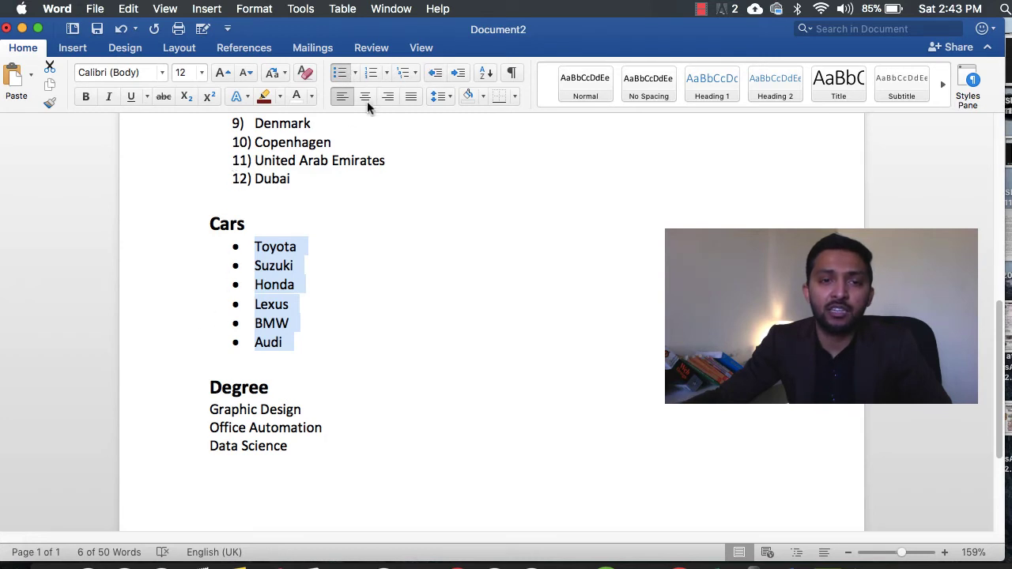
click(355, 72)
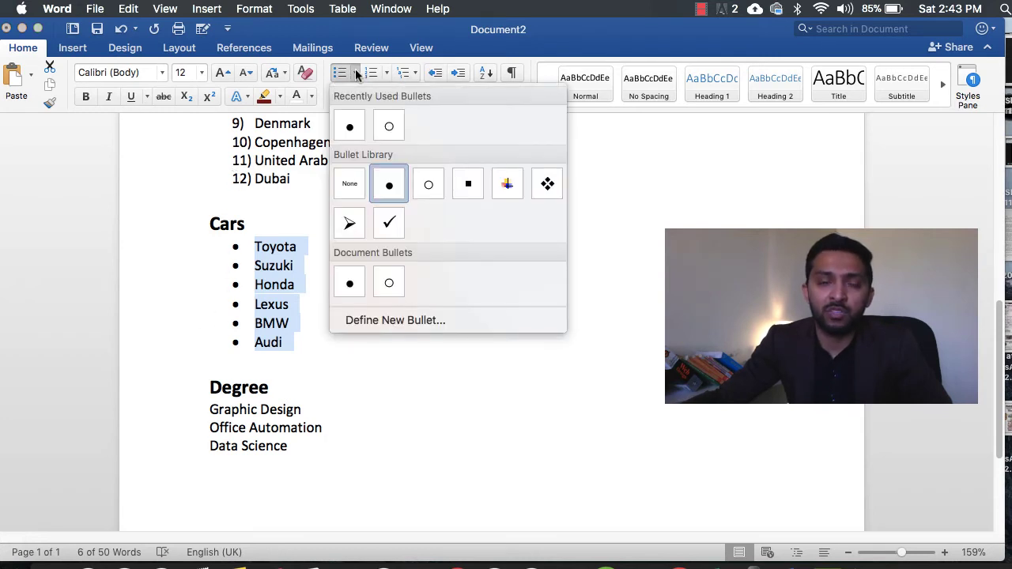
click(390, 225)
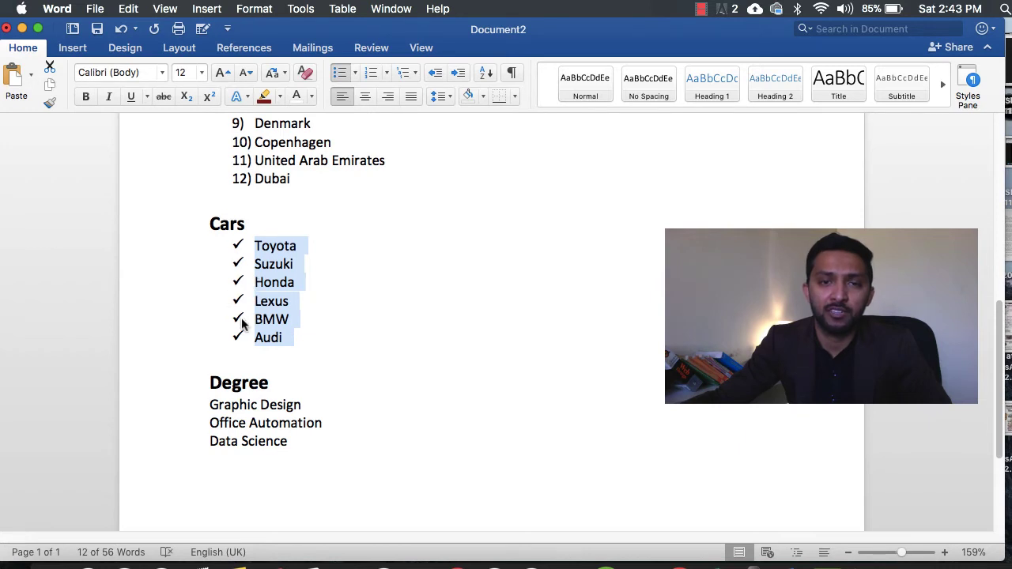
Step: Try another library symbol, then settle on filled round bullets for the cars
click(354, 77)
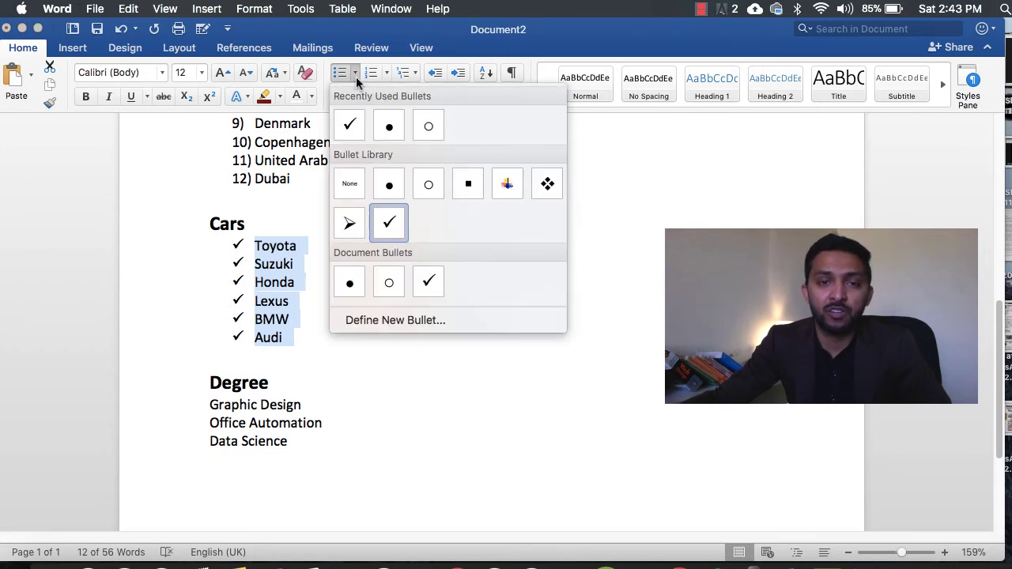
click(505, 183)
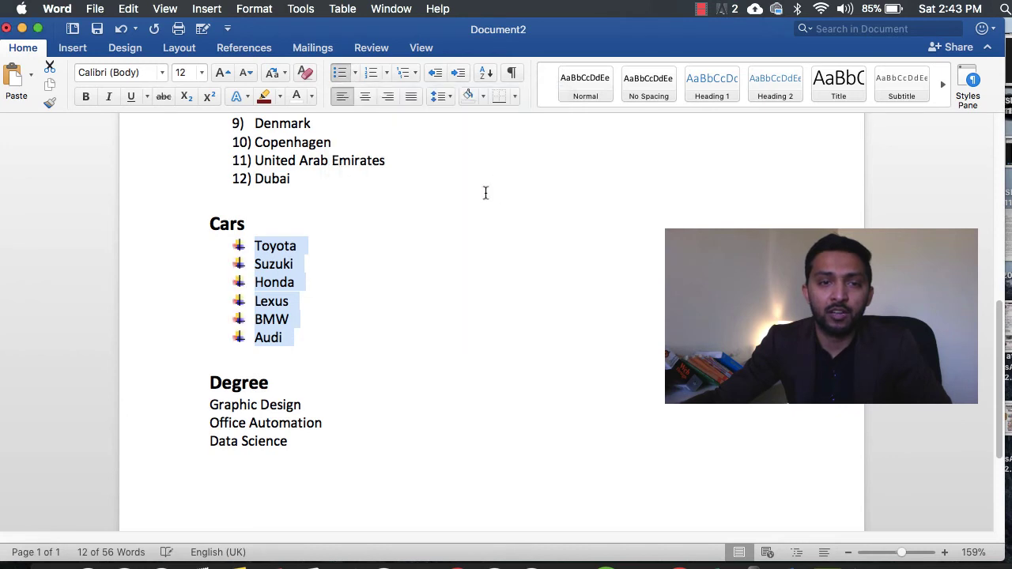
click(354, 73)
click(414, 135)
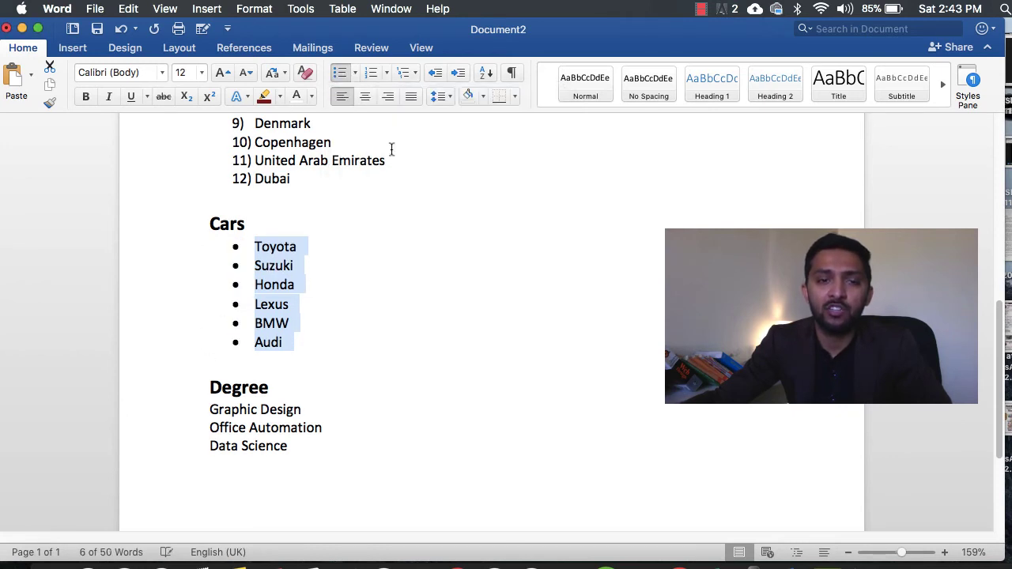
scroll(259, 380, down, 1)
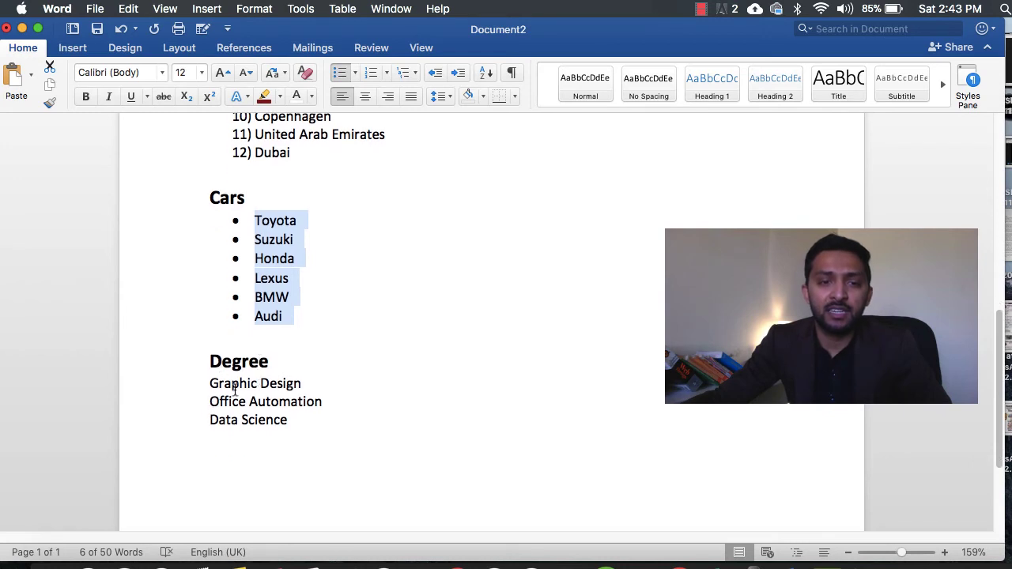
Step: Apply the 1) a) i) multilevel list style to the three Degree lines, starting at Graphic Design
click(210, 383)
mouse_move(210, 383)
mouse_down()
mouse_move(290, 428)
mouse_move(211, 383)
mouse_up()
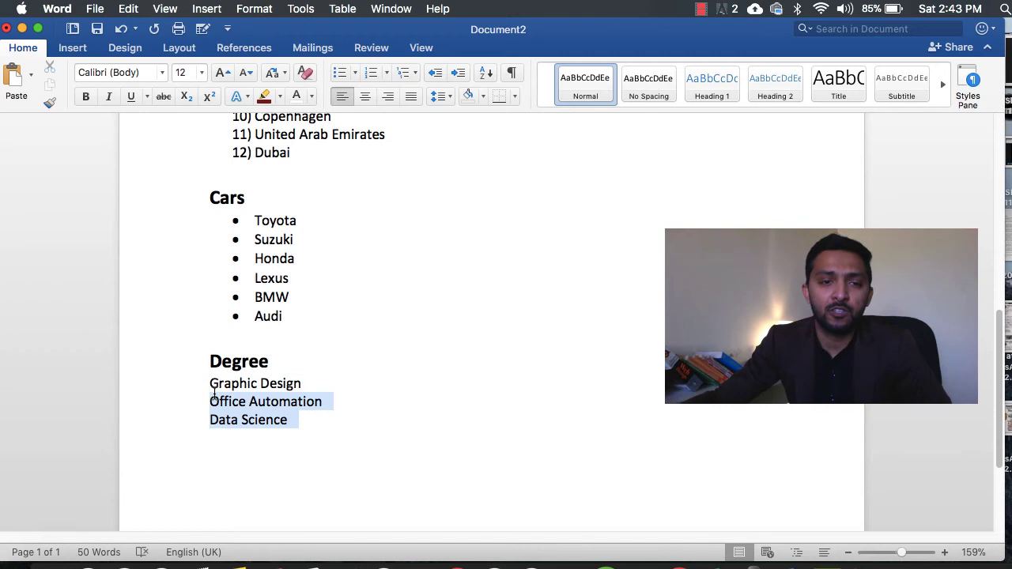
click(411, 73)
click(410, 74)
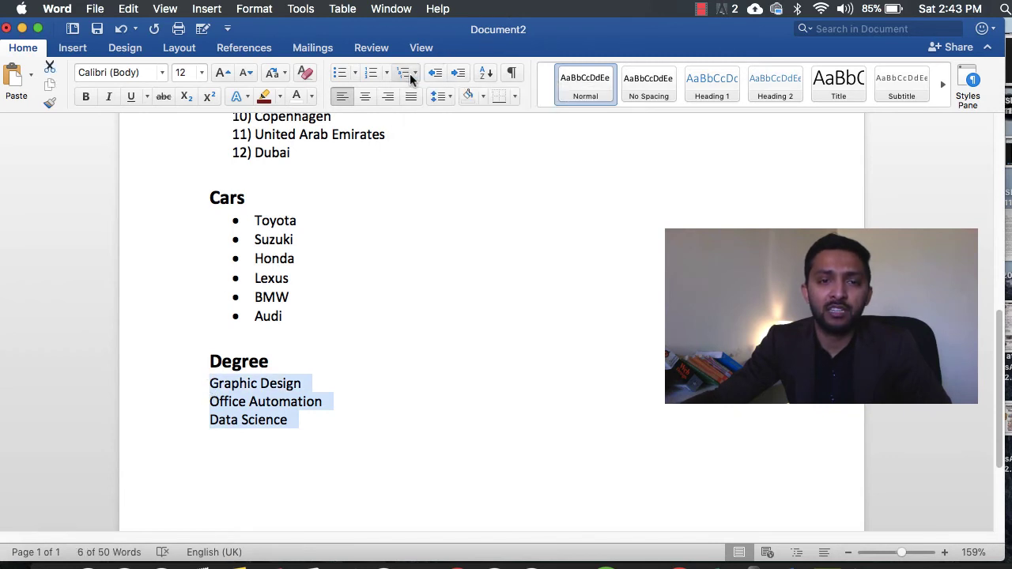
click(410, 74)
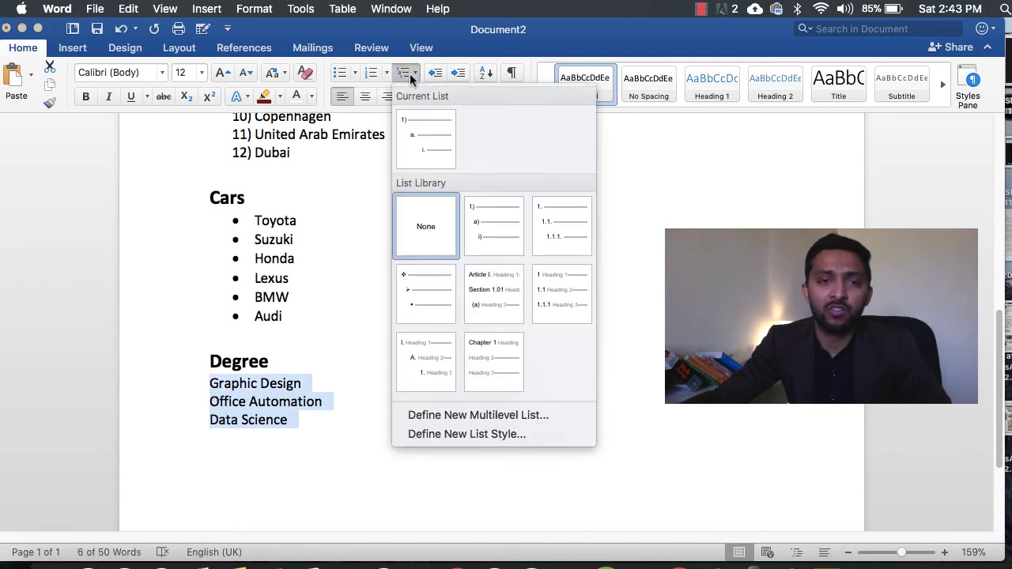
click(472, 225)
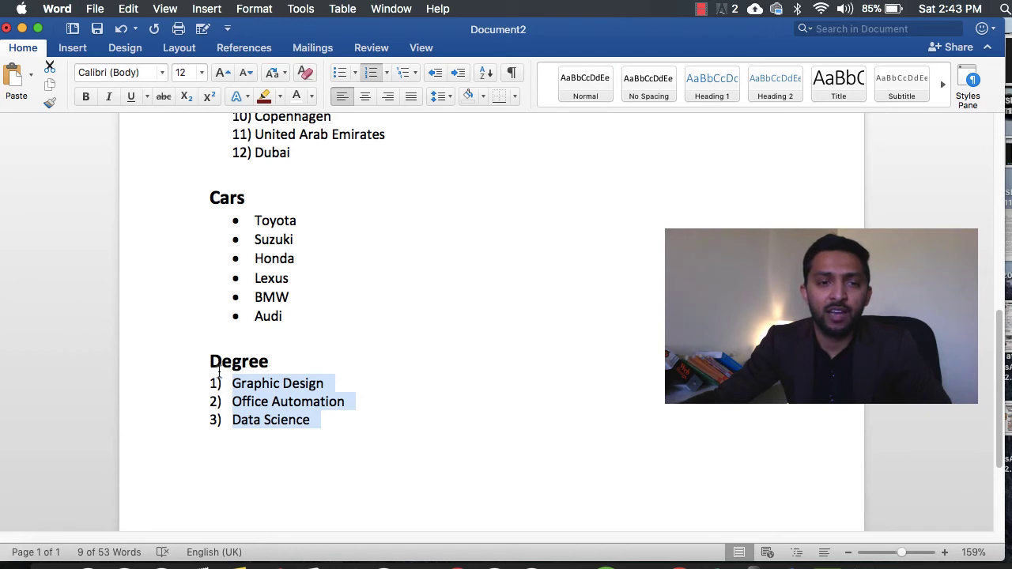
scroll(222, 368, up, 2)
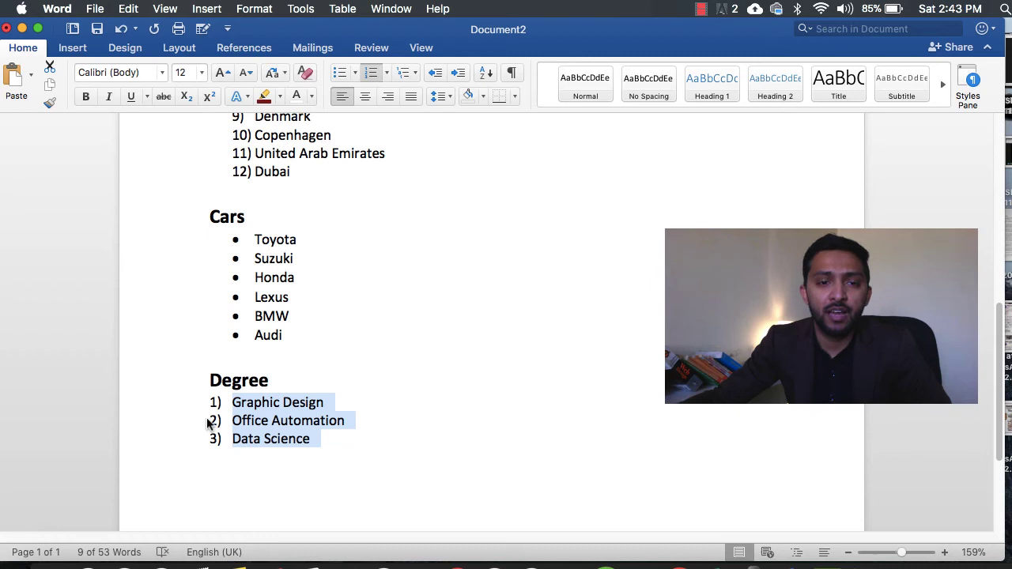
click(231, 423)
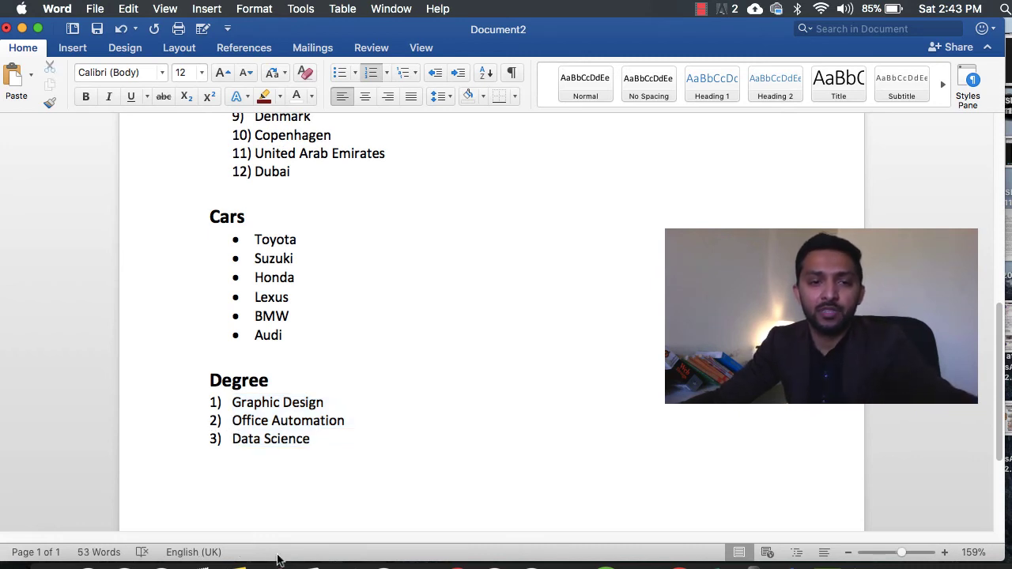
Step: Demote Office Automation to sub-item a) under Graphic Design with Tab
key(Tab)
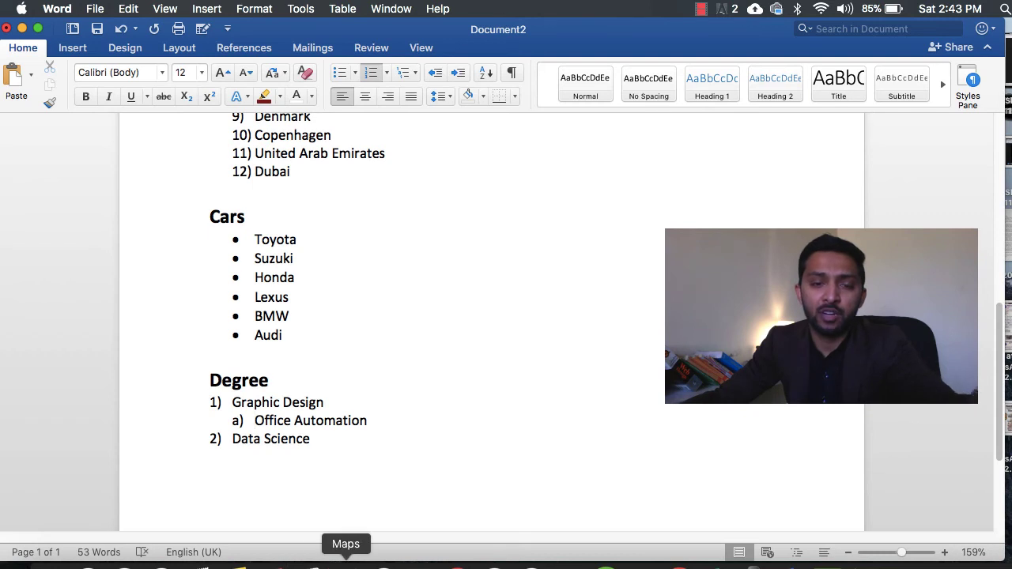